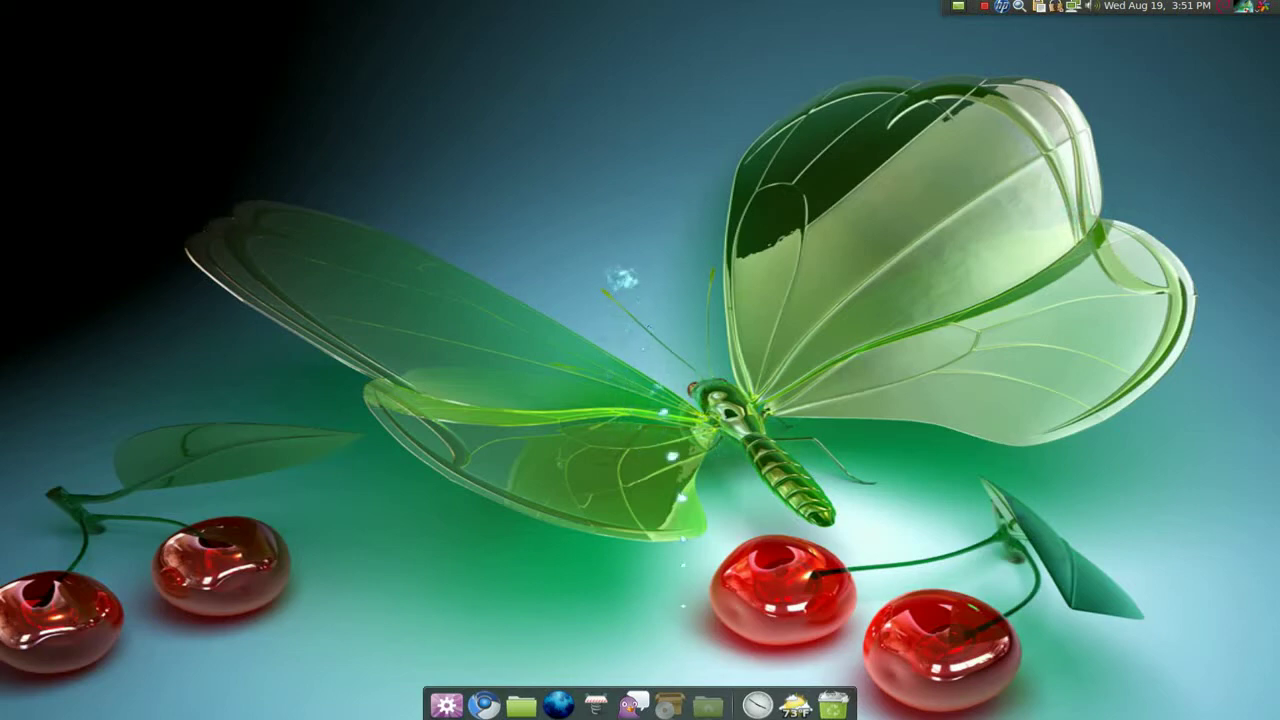
- Open the home folder in the file browser and turn on the display of hidden files
{"action": "left_click", "coordinate": [710, 700]}
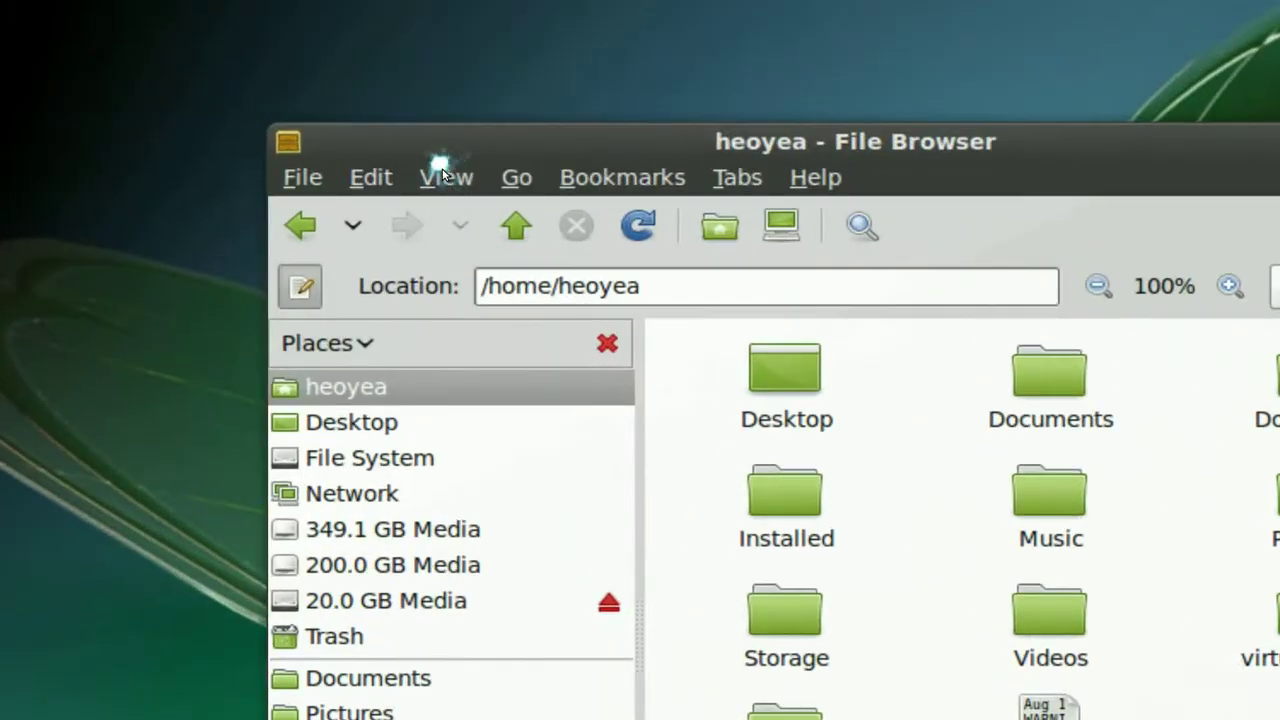
{"action": "left_click", "coordinate": [444, 175]}
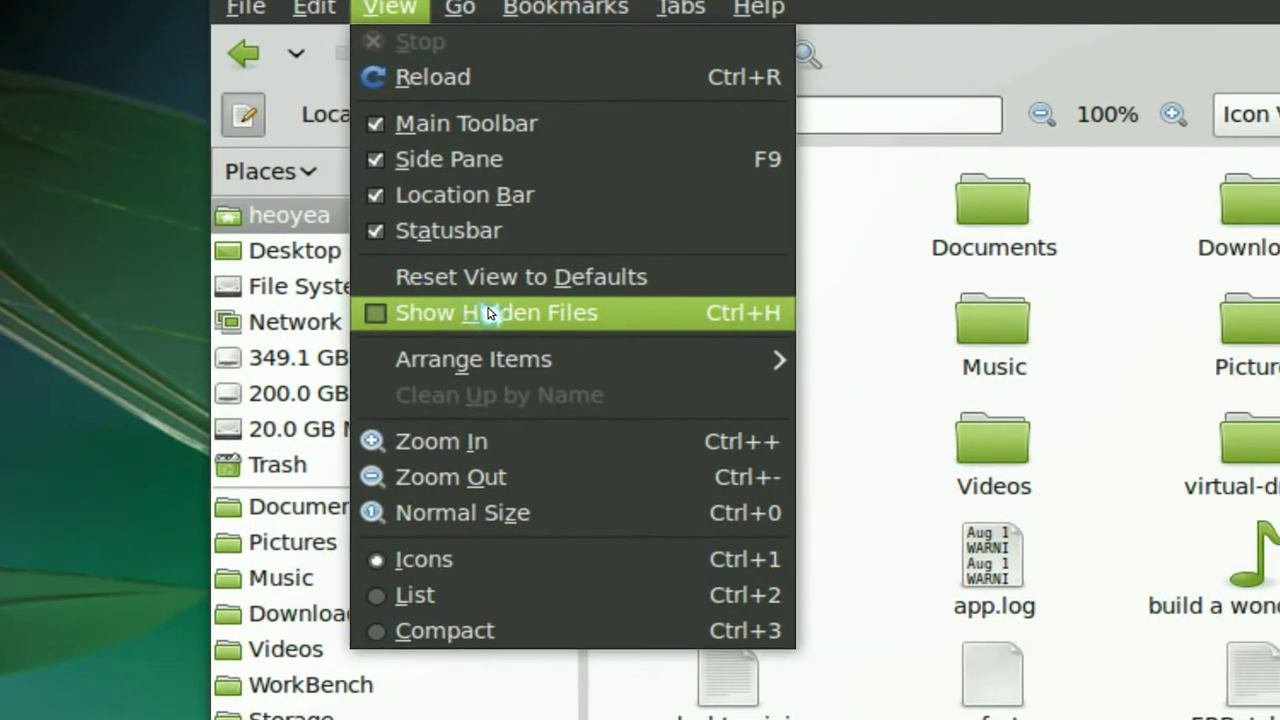
{"action": "left_click", "coordinate": [490, 313]}
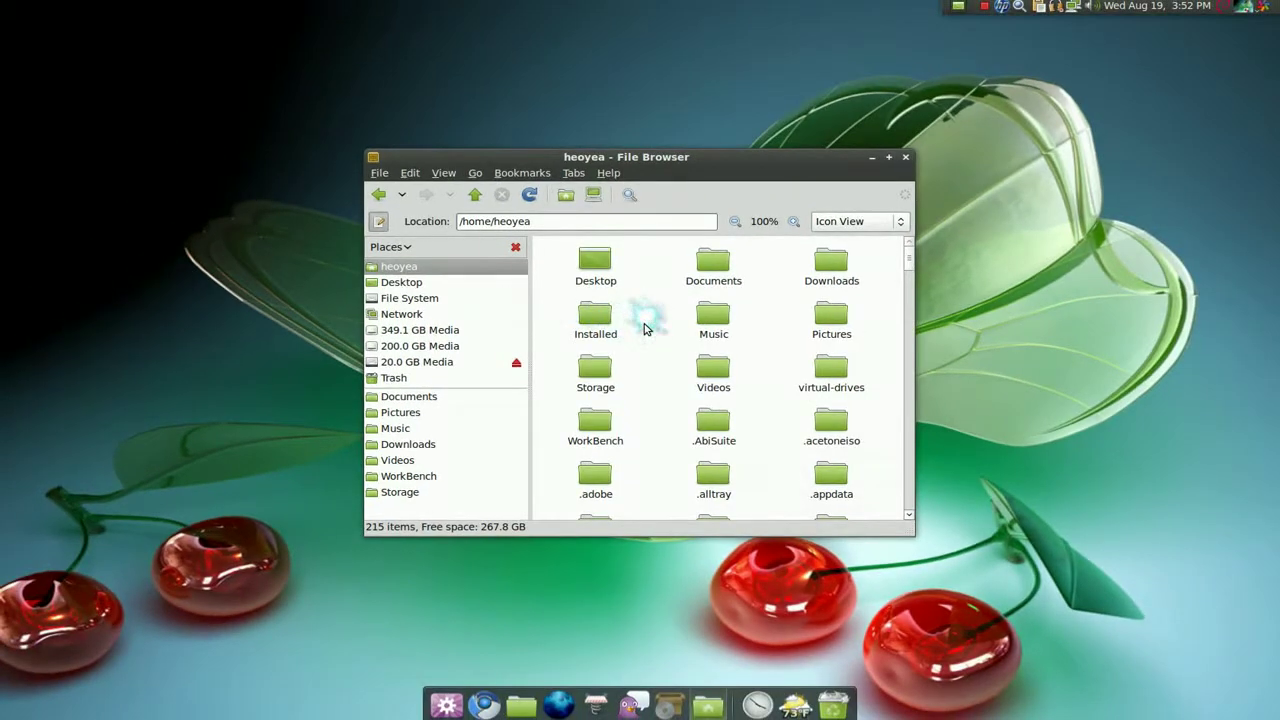
- Find the .fonts folder in the home directory, open it to view its font files, and minimize the file browser
{"action": "type", "text": ".fonts"}
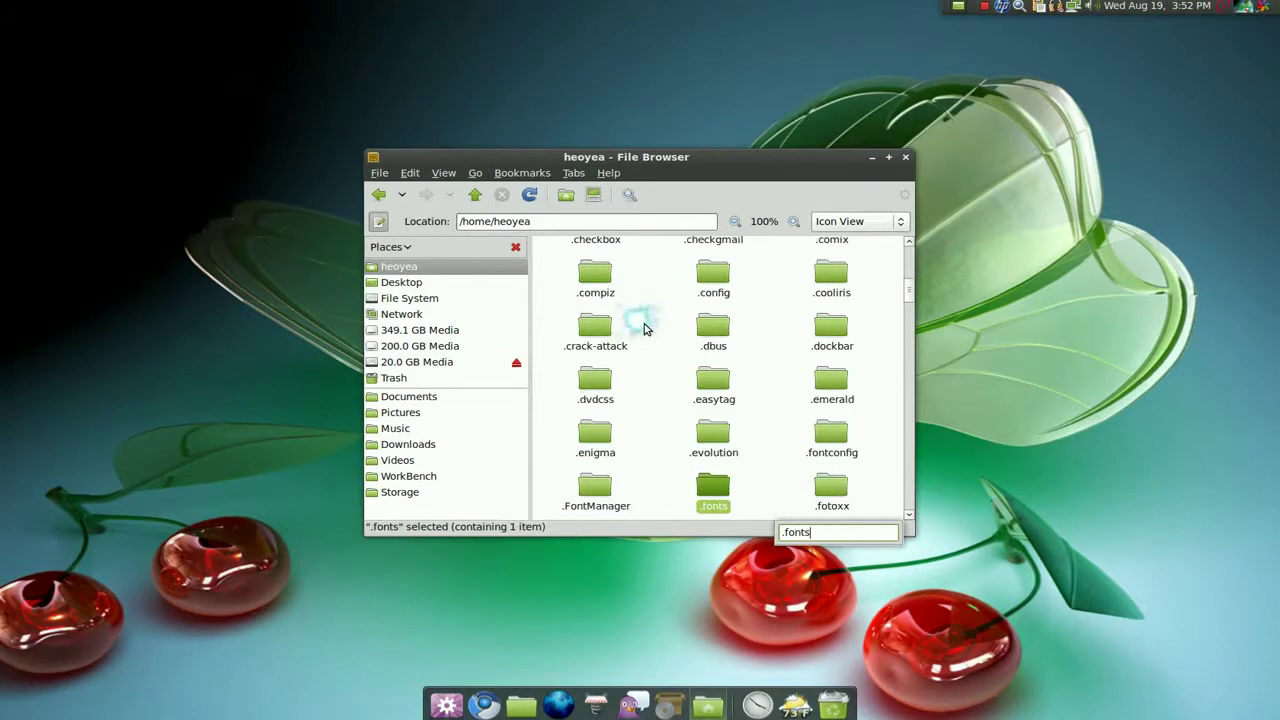
{"action": "left_click", "coordinate": [736, 478]}
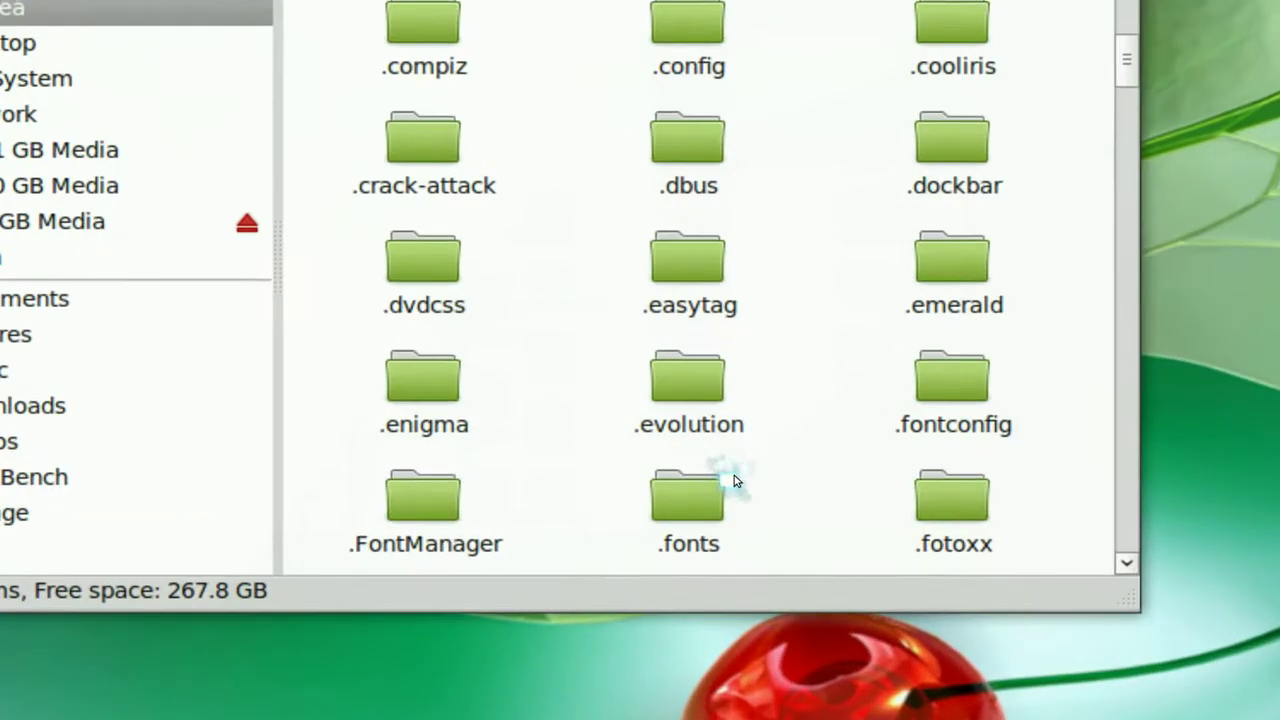
{"action": "left_click", "coordinate": [733, 480]}
{"action": "left_click", "coordinate": [786, 519]}
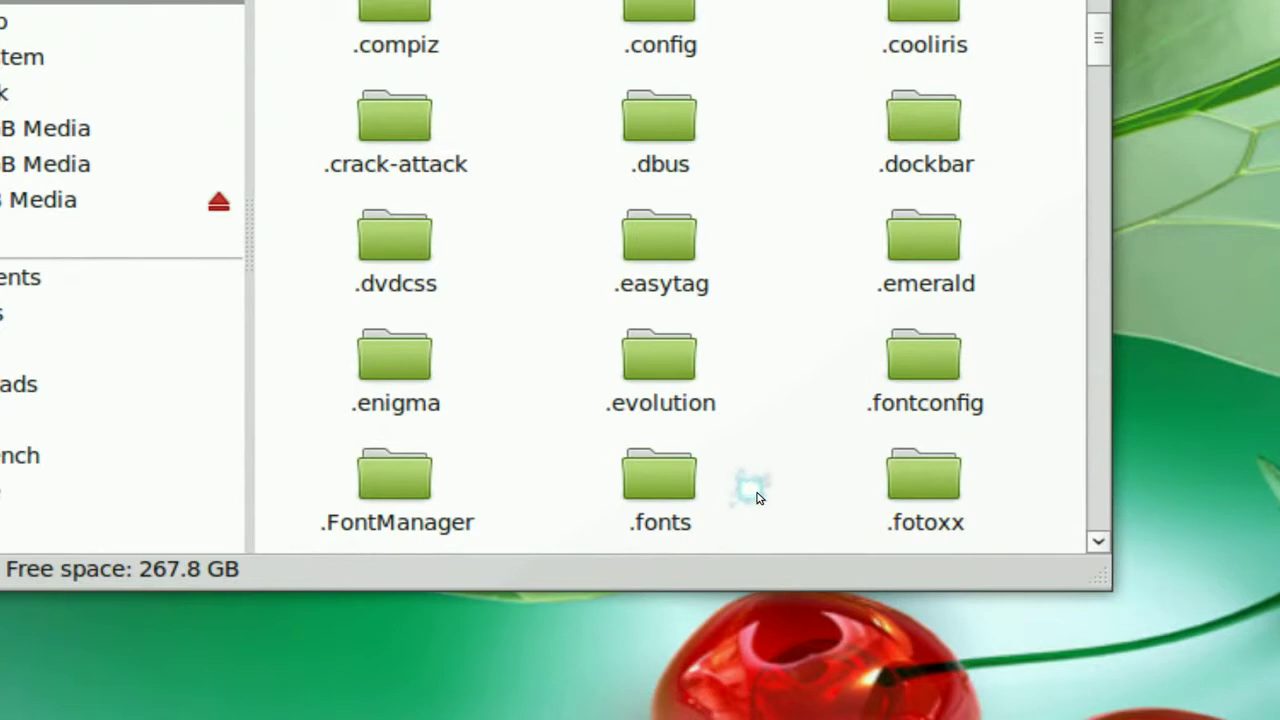
{"action": "double_click", "coordinate": [664, 492]}
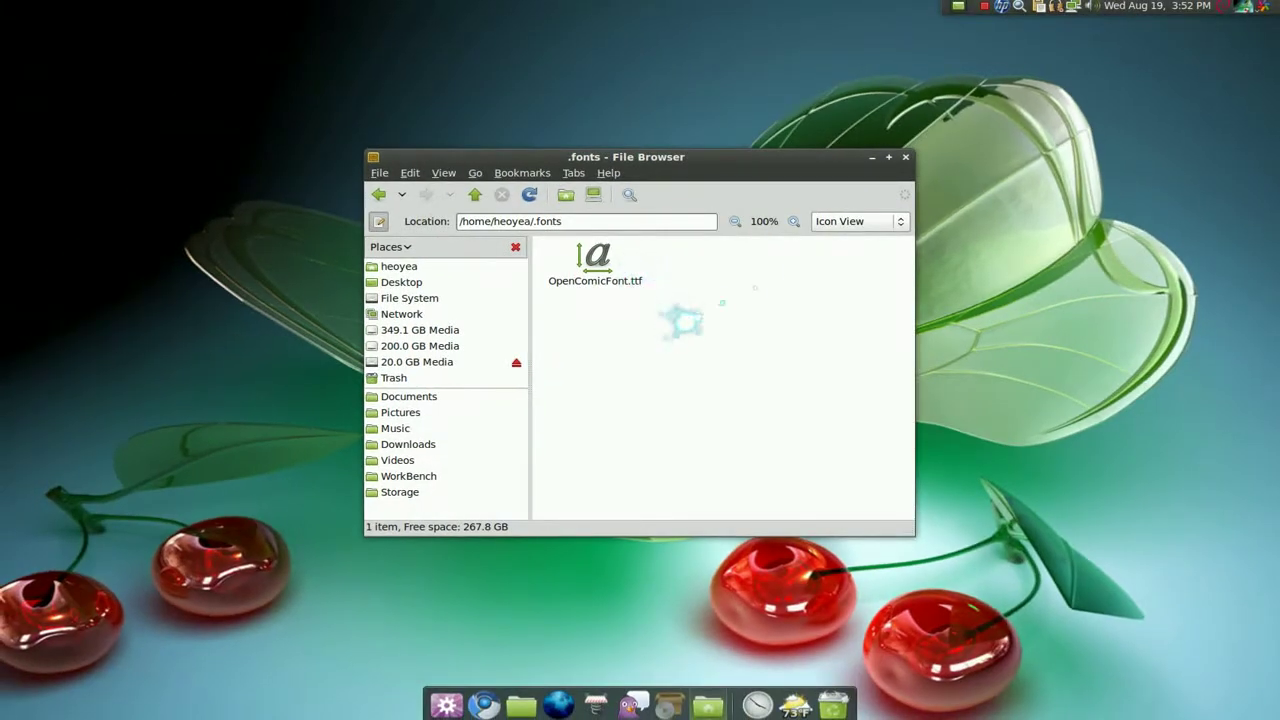
{"action": "left_click", "coordinate": [872, 159]}
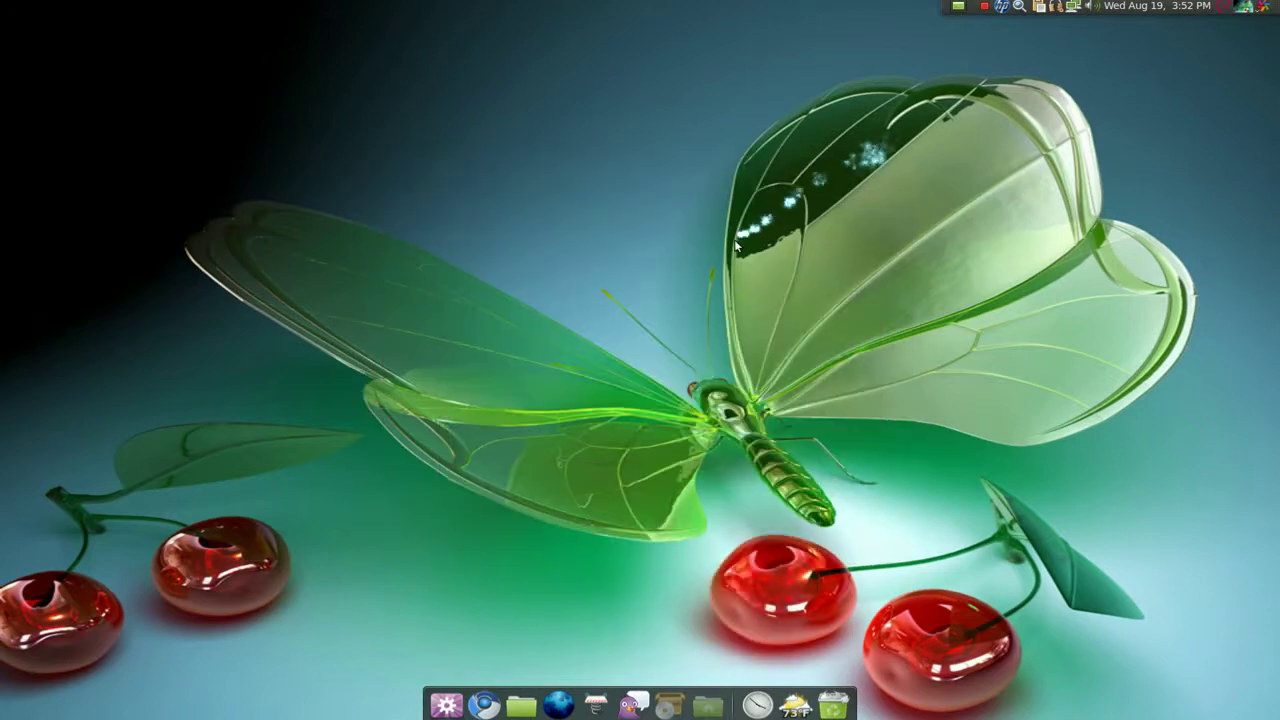
- Launch the OpenOffice.org word processor and enter the line "Welcum Xciting 2 c mee type right?" in the blank document
{"action": "key", "text": "super+space"}
{"action": "type", "text": "word"}
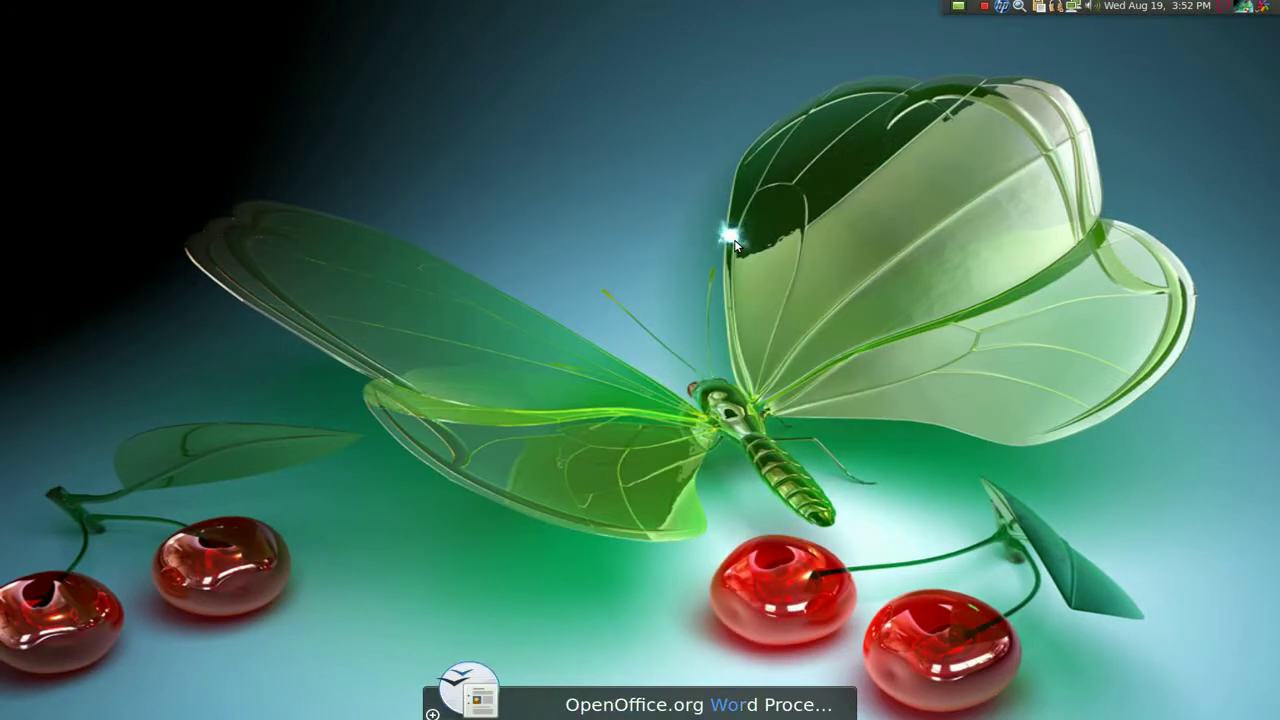
{"action": "key", "text": "Return"}
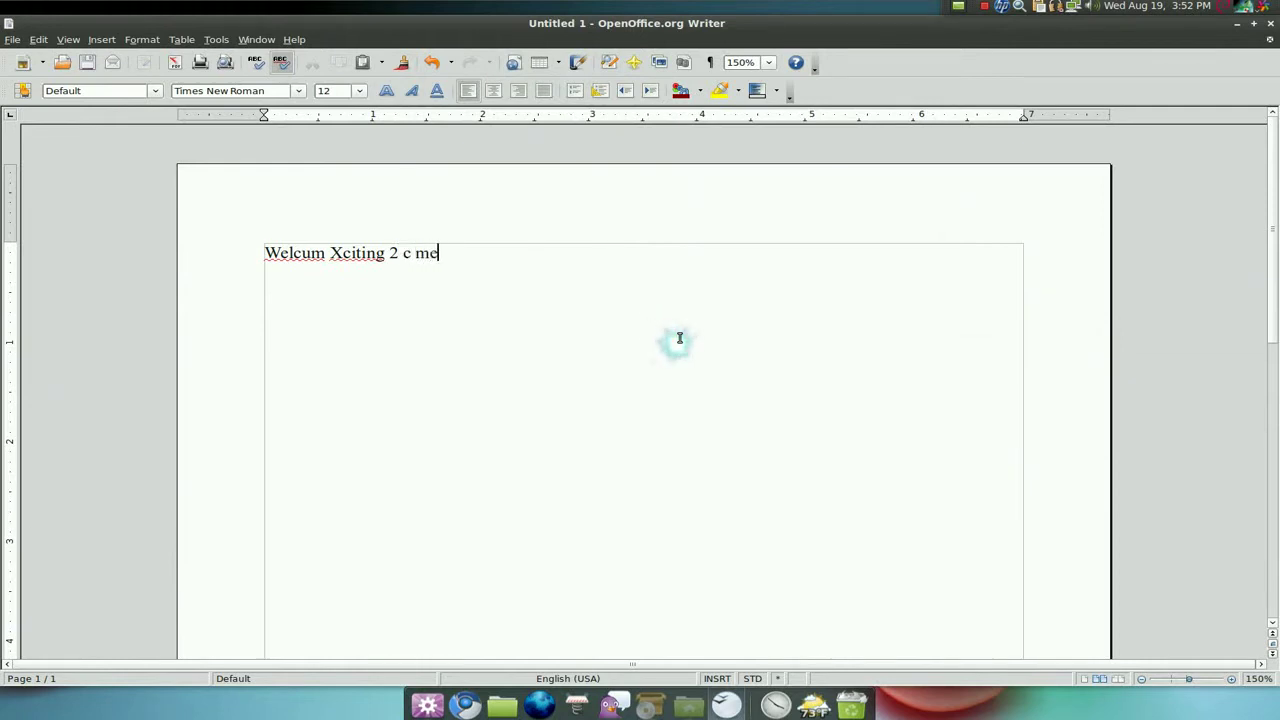
{"action": "type", "text": "ype right?"}
- Select all the text in the document and set its font size to 26
{"action": "key", "text": "ctrl+a"}
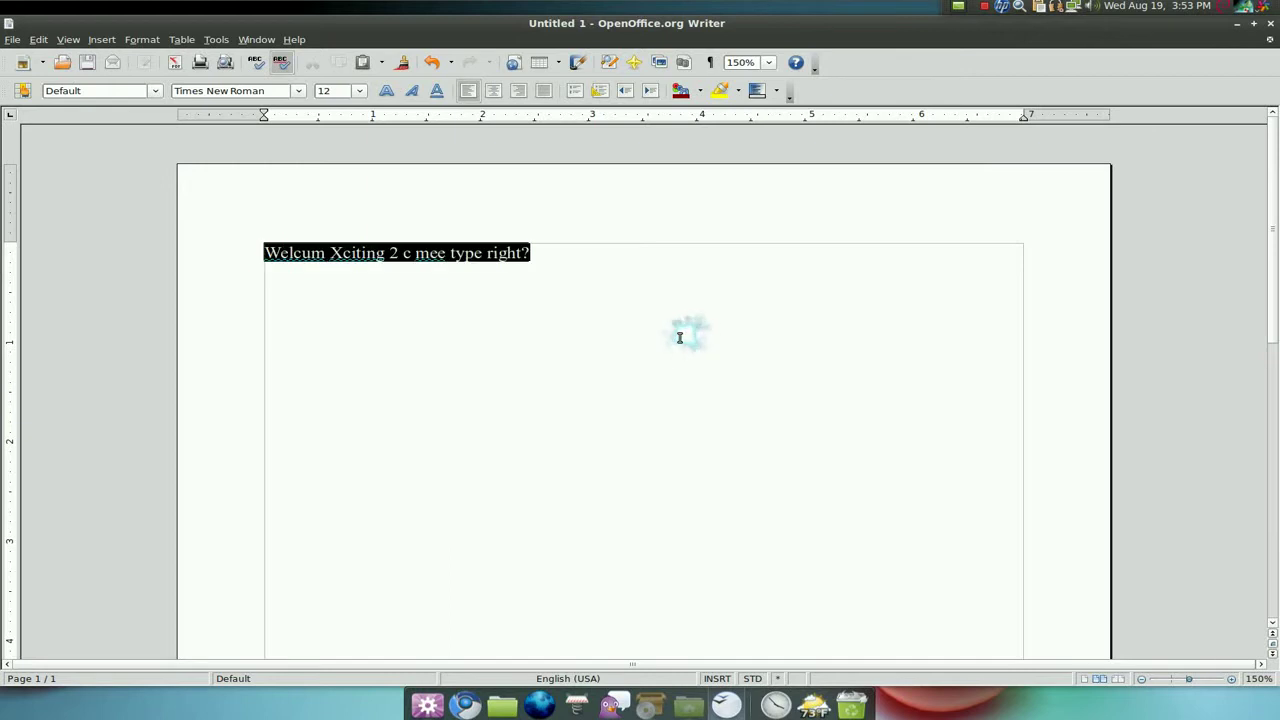
{"action": "left_click", "coordinate": [351, 93]}
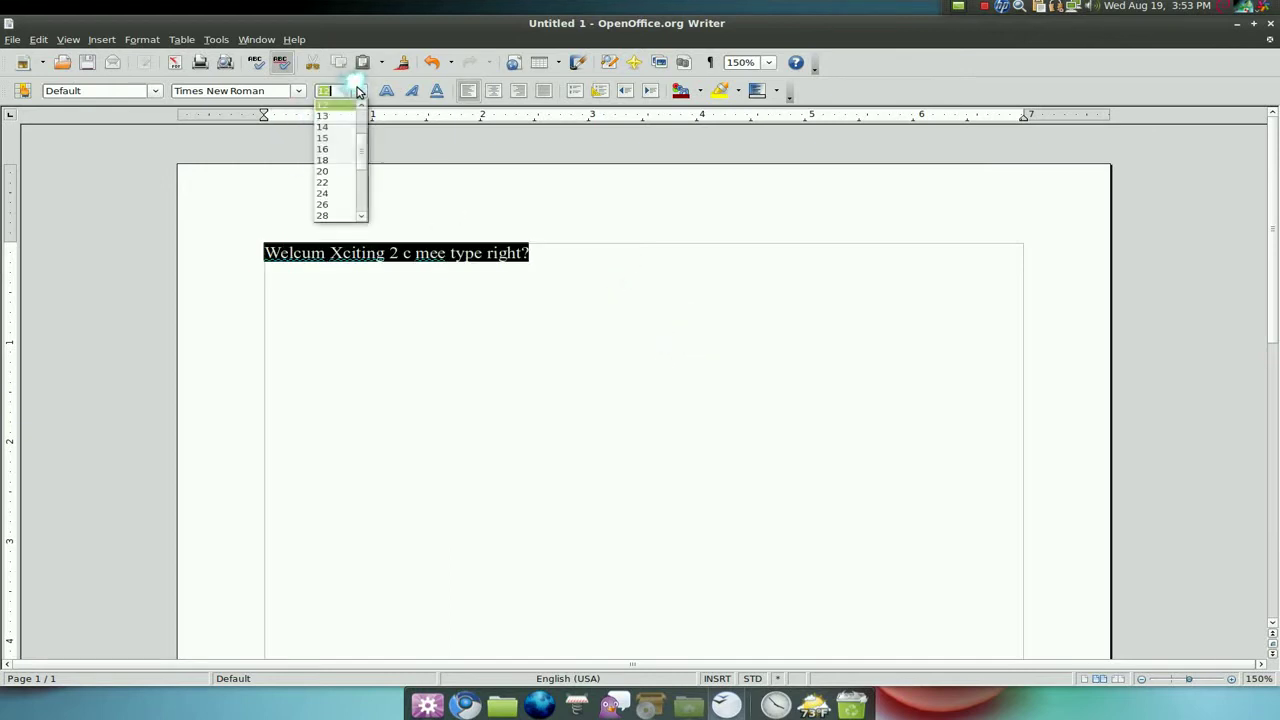
{"action": "left_click", "coordinate": [337, 204]}
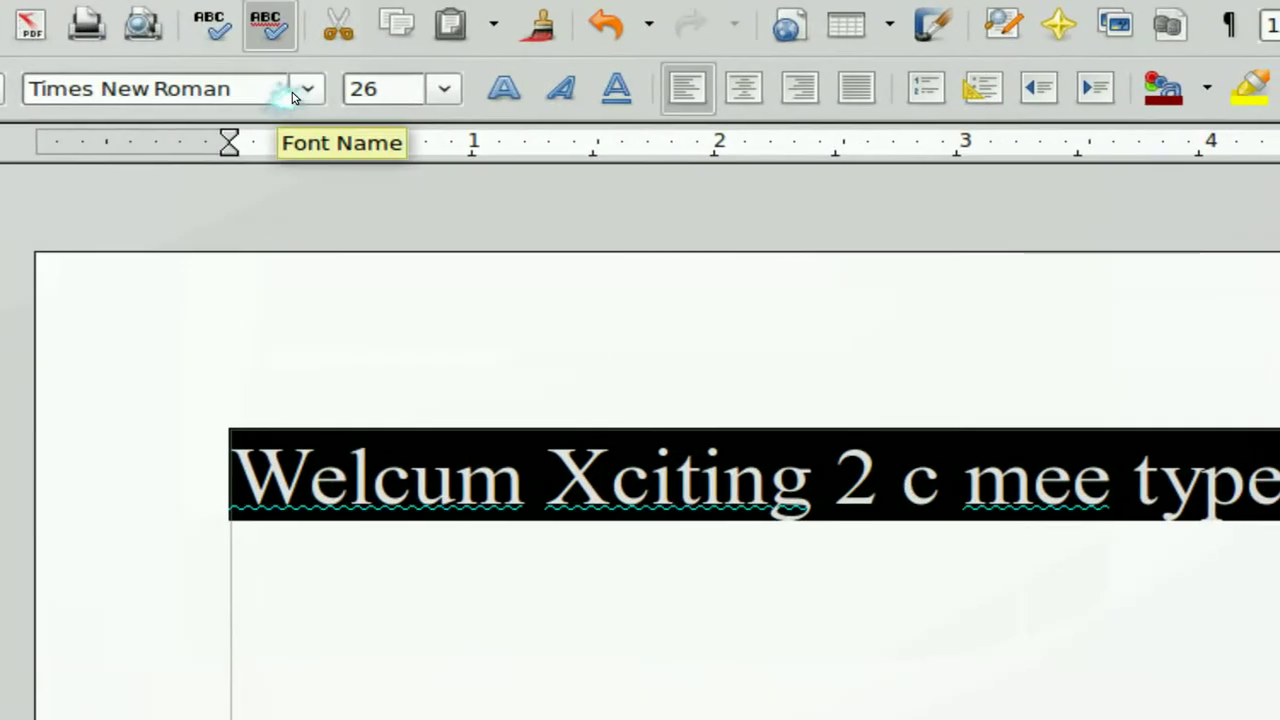
- Apply the OpenComicFont typeface to the selected text, deselect it, and minimize the document window
{"action": "left_click", "coordinate": [292, 92]}
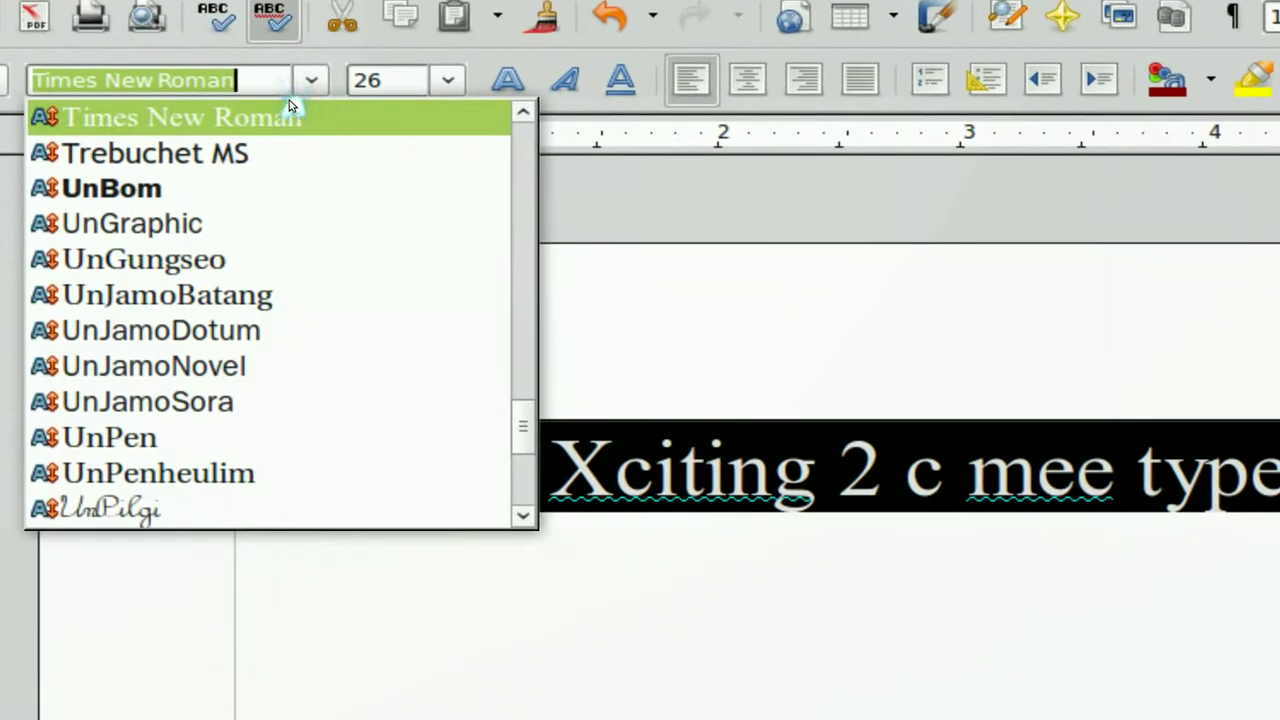
{"action": "type", "text": "OpenComicFont"}
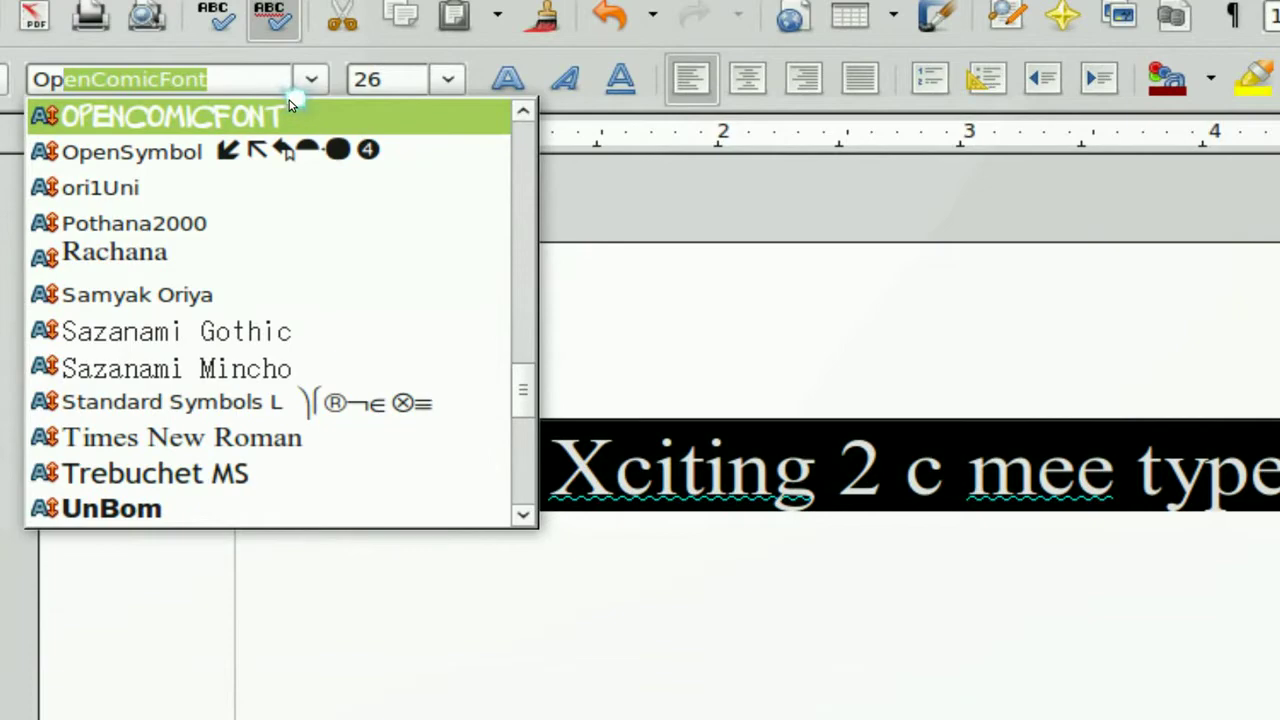
{"action": "left_click", "coordinate": [247, 114]}
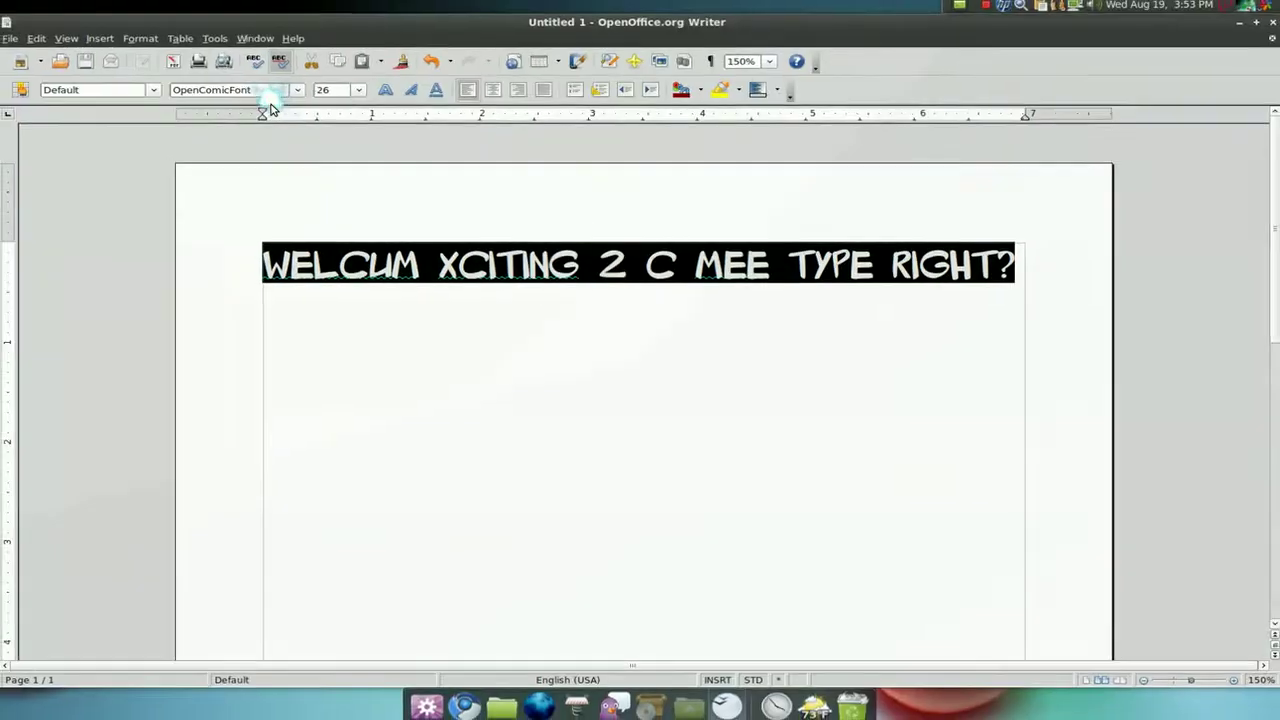
{"action": "left_click", "coordinate": [600, 621]}
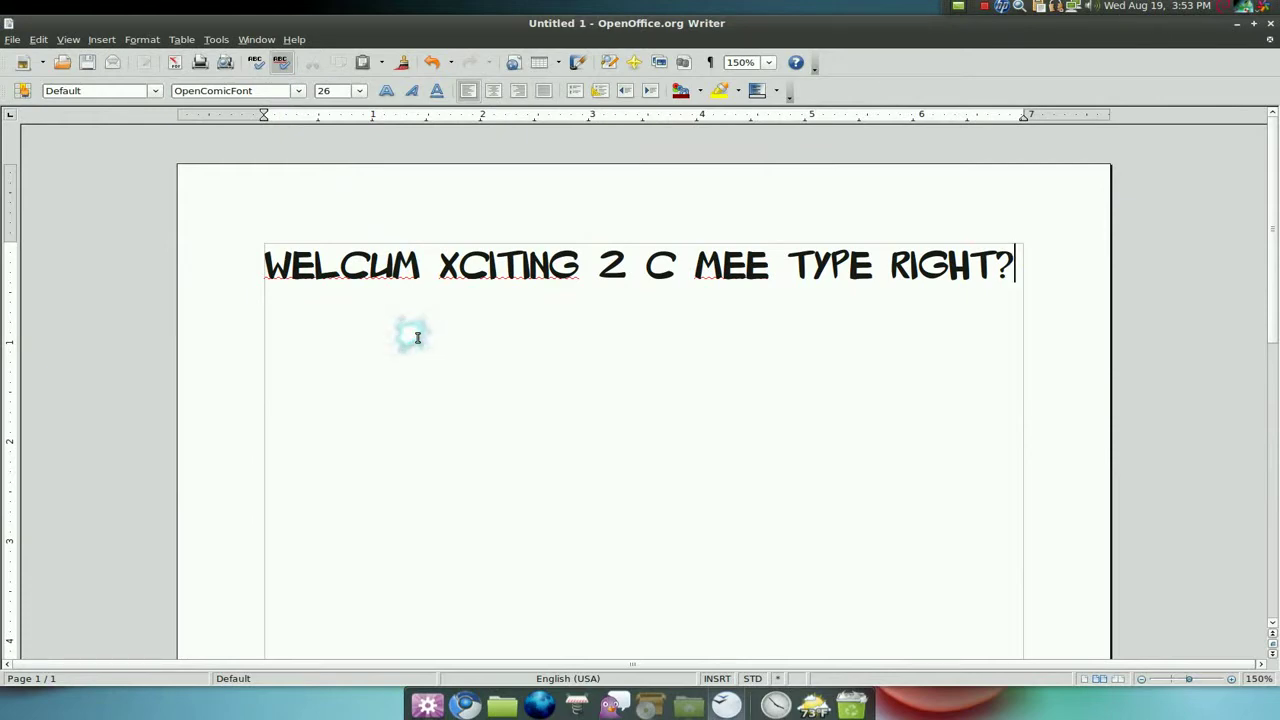
{"action": "left_click", "coordinate": [1237, 22]}
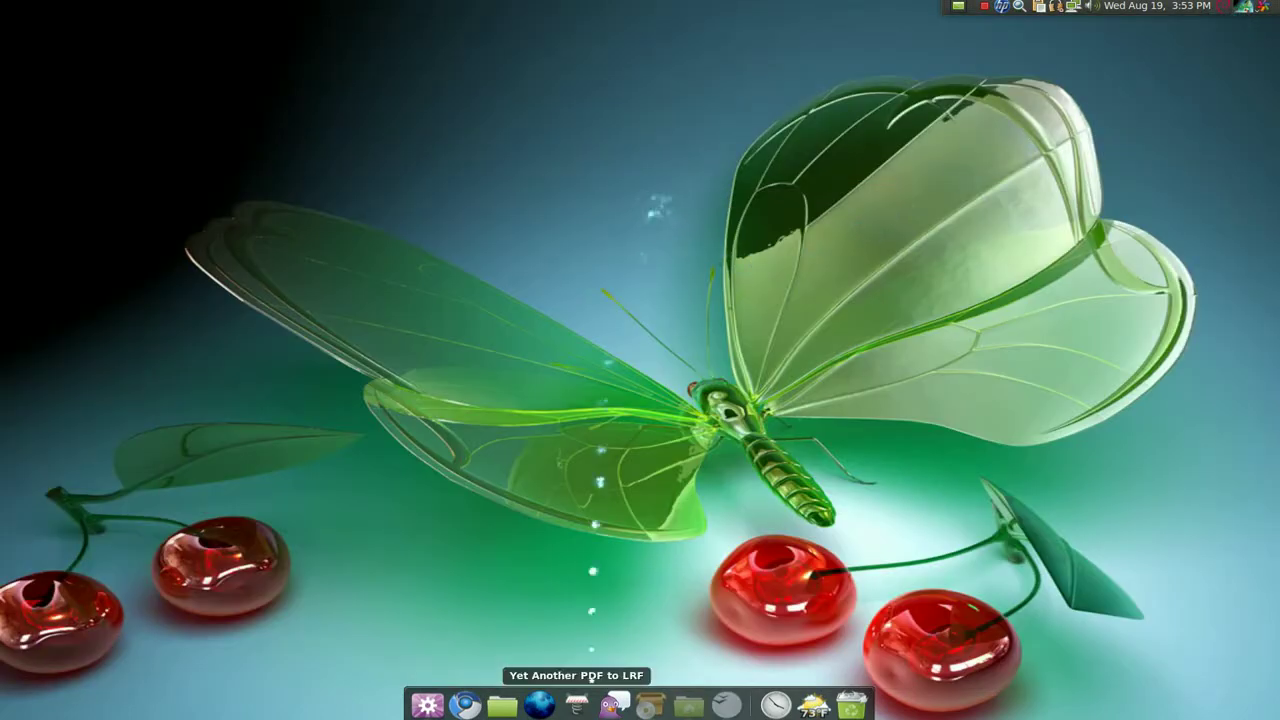
- Switch to Synaptic Package Manager and view the ttf-sazanami-gothic and ttf-sazanami-mincho packages
{"action": "left_click", "coordinate": [650, 707]}
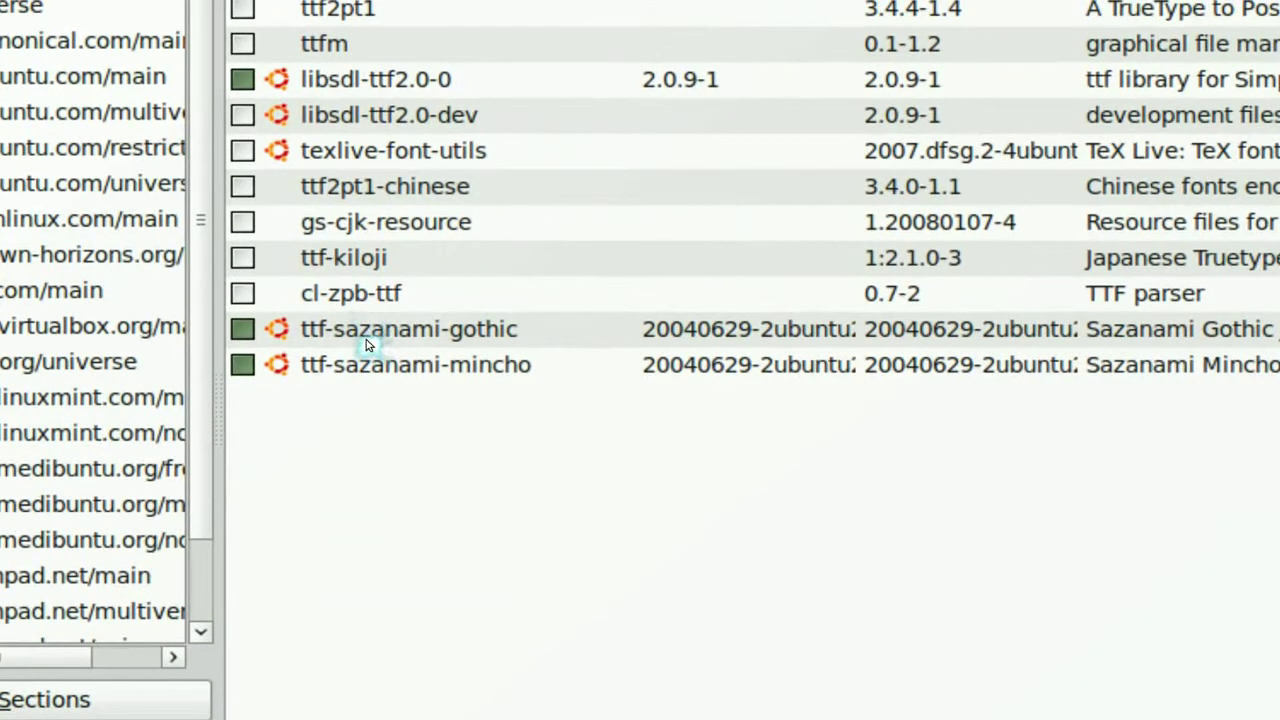
{"action": "left_click", "coordinate": [377, 339]}
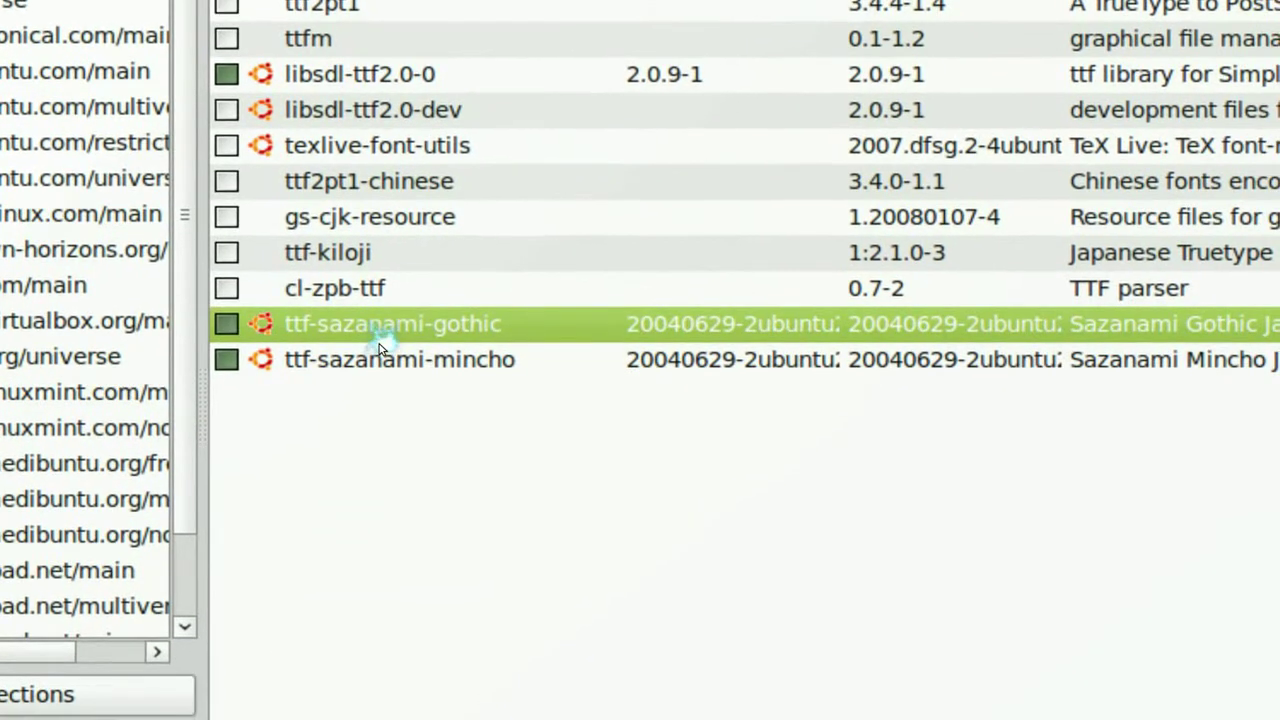
{"action": "left_click", "coordinate": [380, 368]}
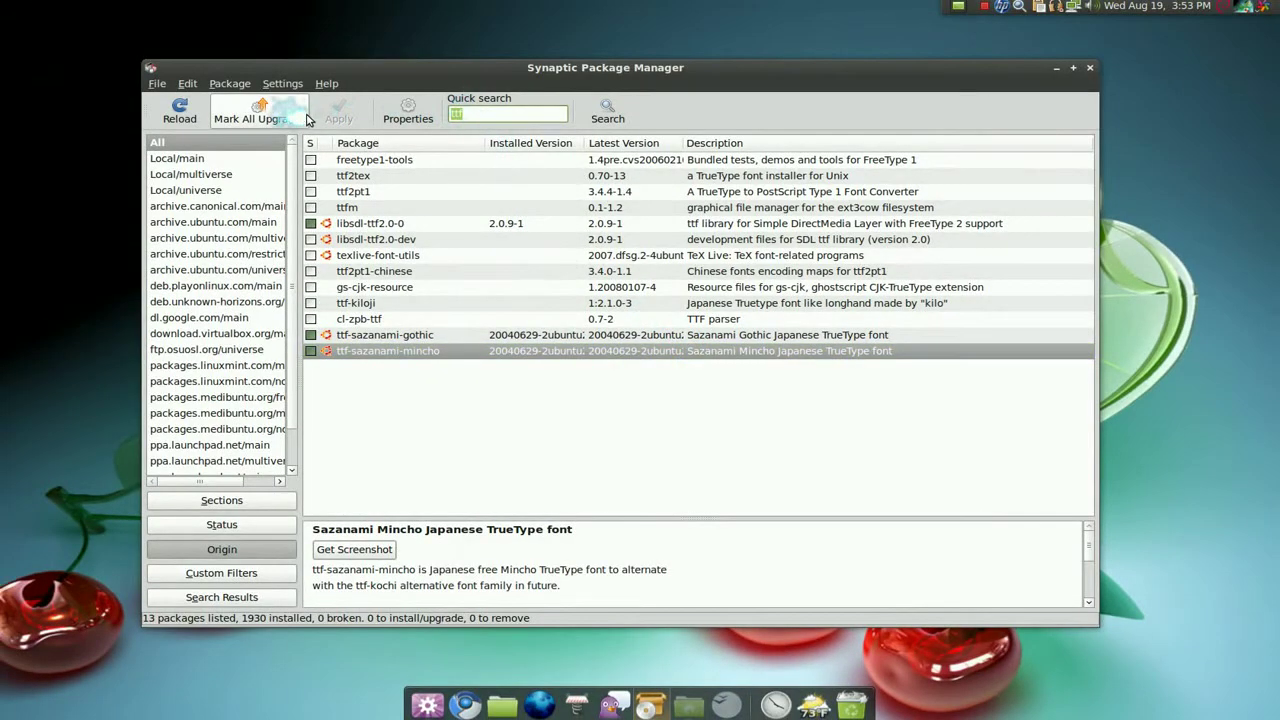
- Search the packages for "fonts" and view the description of ttf-unfonts-core
{"action": "type", "text": "fonts"}
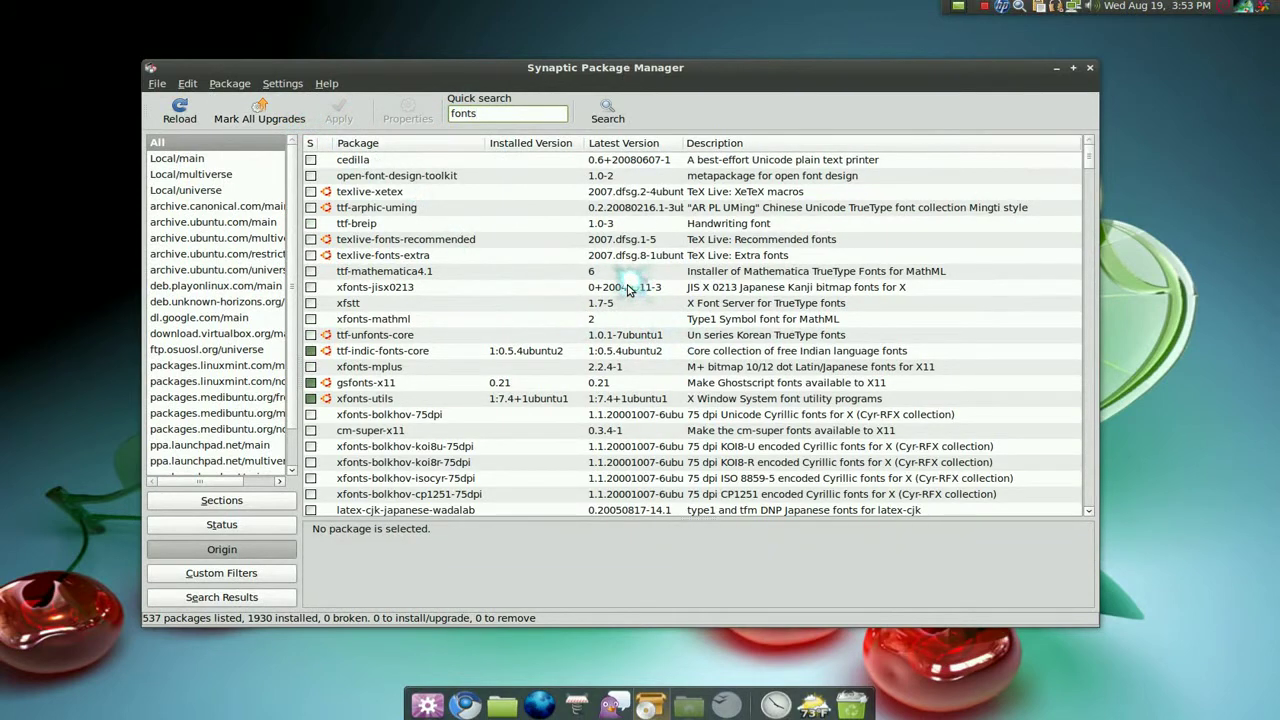
{"action": "scroll", "coordinate": [626, 283], "scroll_direction": "down", "scroll_amount": 2}
{"action": "scroll", "coordinate": [626, 283], "scroll_direction": "down", "scroll_amount": 2}
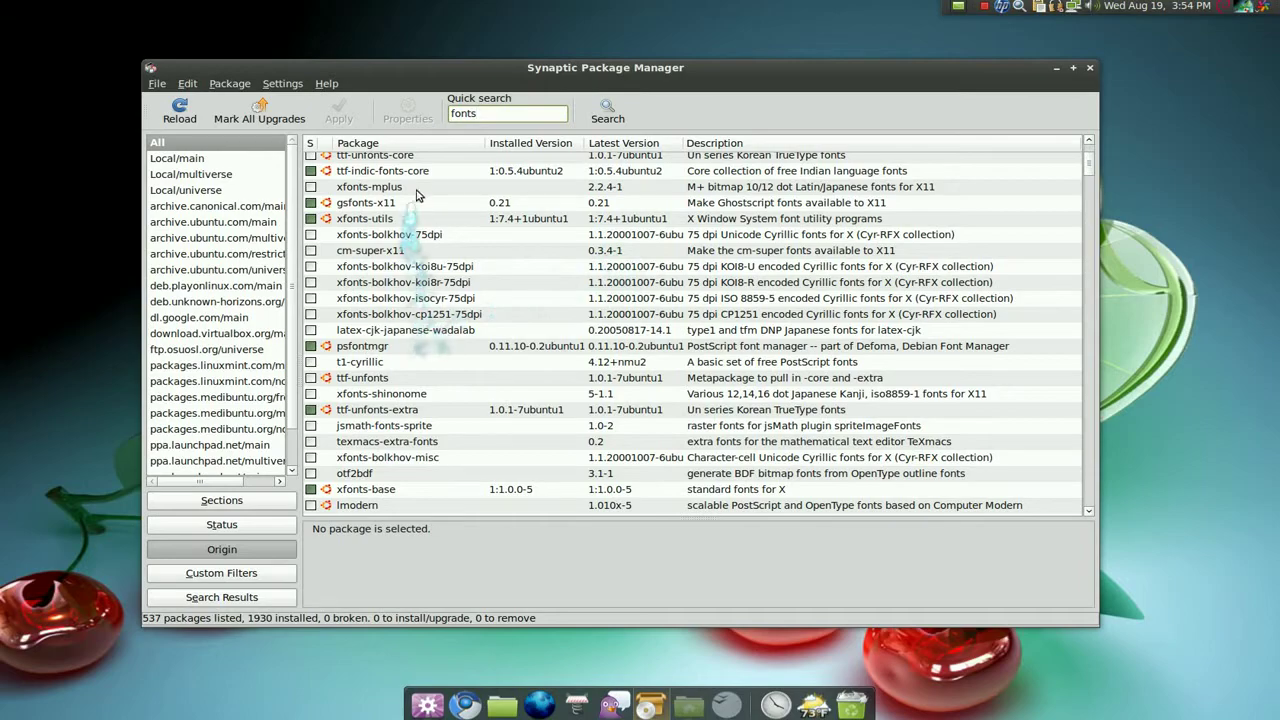
{"action": "scroll", "coordinate": [415, 202], "scroll_direction": "up", "scroll_amount": 1}
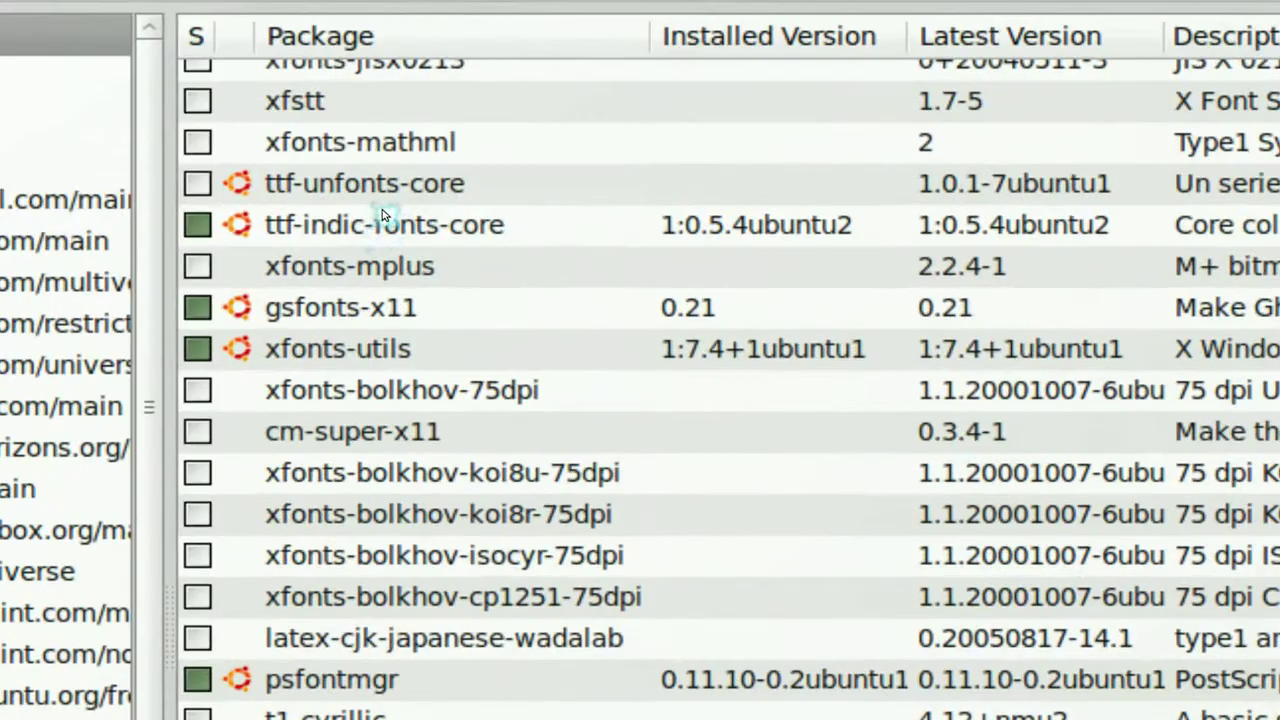
{"action": "left_click", "coordinate": [393, 202]}
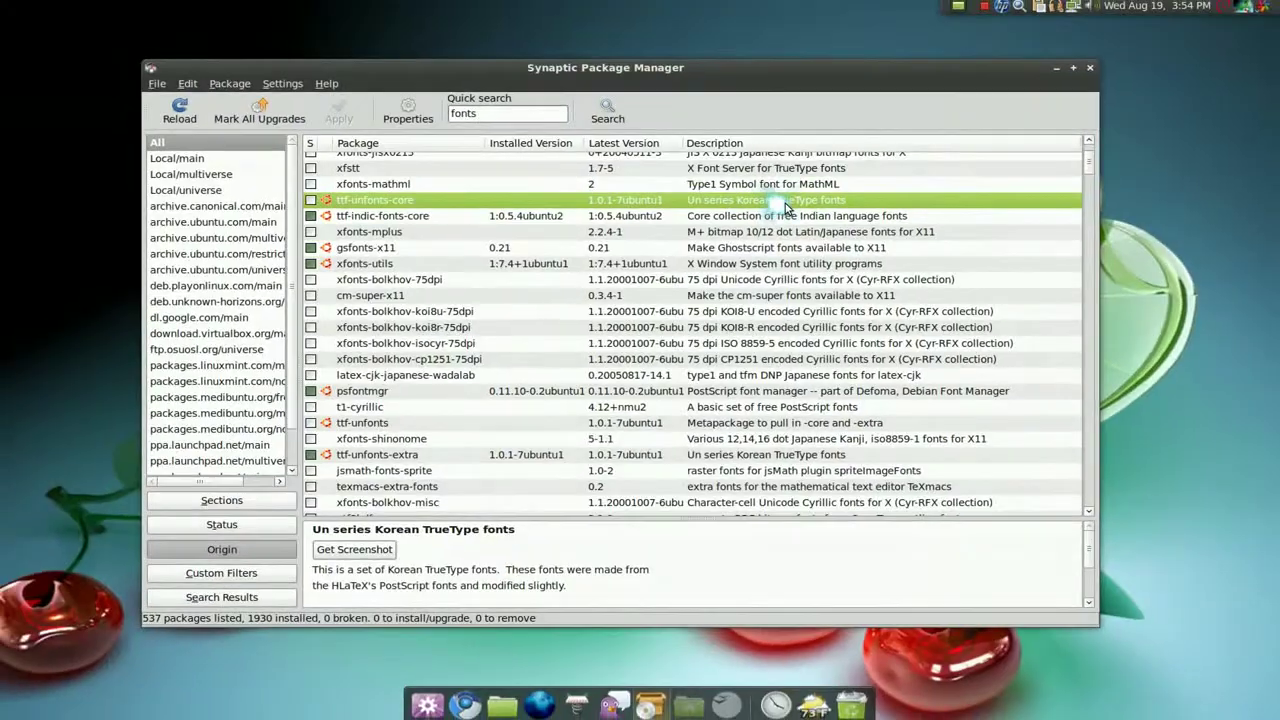
- Browse the font packages and inspect the language-support-fonts entries for Chinese, Oriya and Kannada
{"action": "scroll", "coordinate": [785, 203], "scroll_direction": "down", "scroll_amount": 15}
{"action": "scroll", "coordinate": [740, 265], "scroll_direction": "down", "scroll_amount": 6}
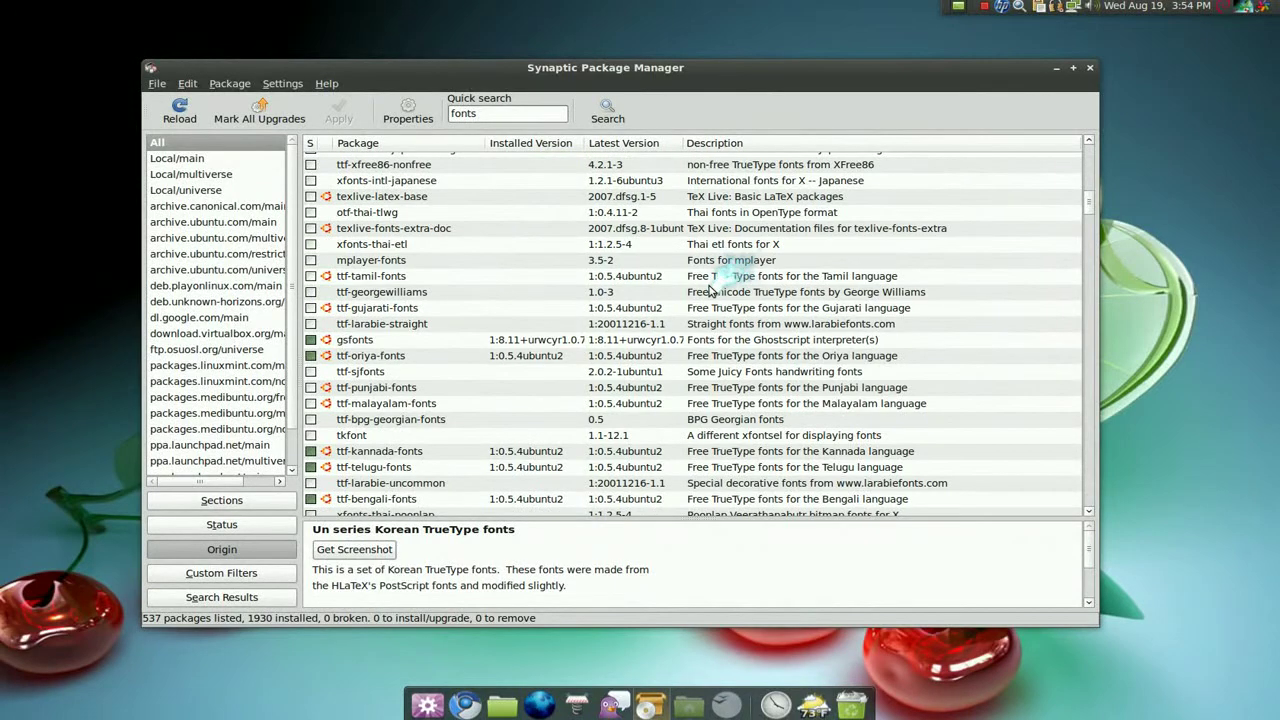
{"action": "scroll", "coordinate": [725, 275], "scroll_direction": "down", "scroll_amount": 15}
{"action": "scroll", "coordinate": [710, 290], "scroll_direction": "down", "scroll_amount": 6}
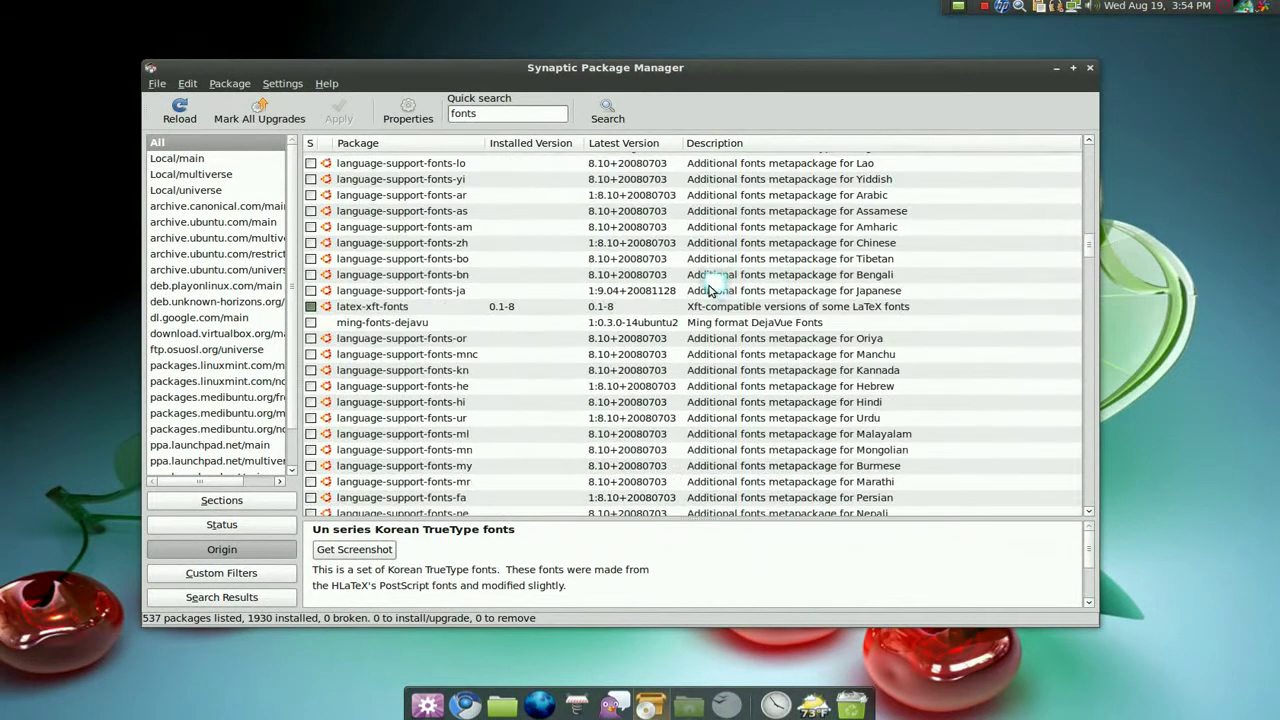
{"action": "scroll", "coordinate": [715, 295], "scroll_direction": "up", "scroll_amount": 4}
{"action": "scroll", "coordinate": [740, 320], "scroll_direction": "down", "scroll_amount": 3}
{"action": "scroll", "coordinate": [752, 332], "scroll_direction": "down", "scroll_amount": 1}
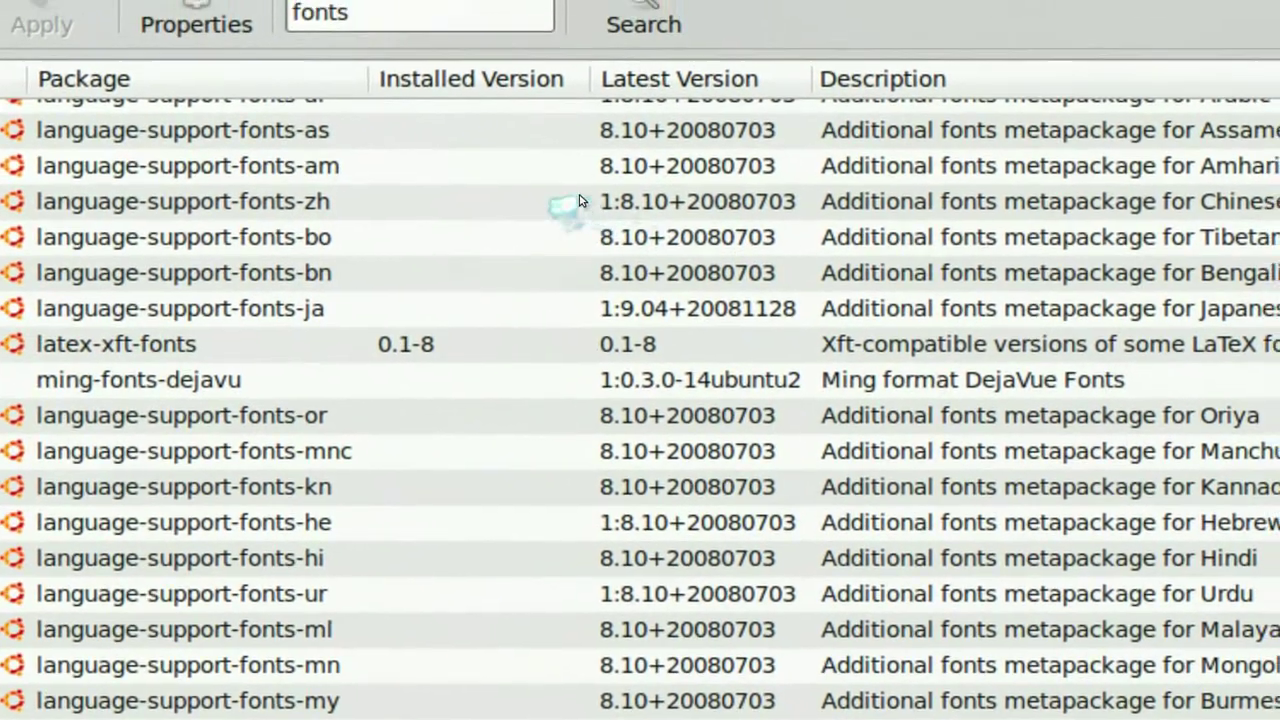
{"action": "left_click", "coordinate": [443, 169]}
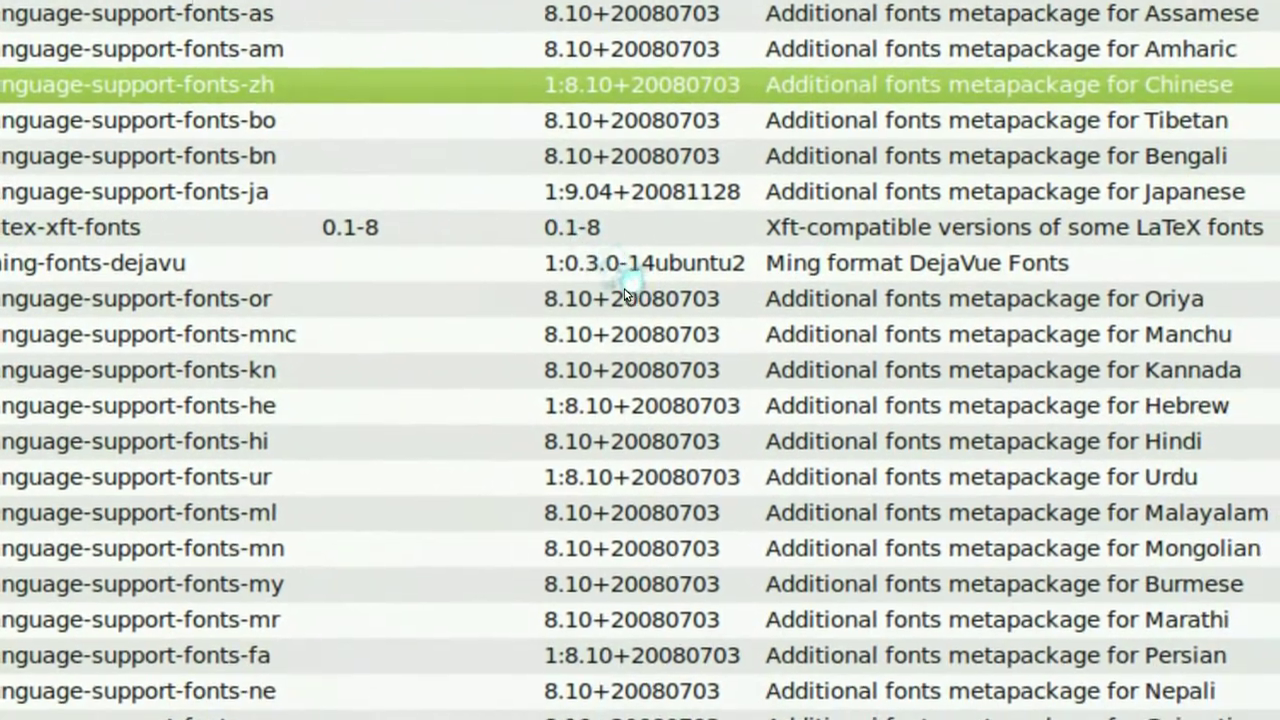
{"action": "left_click", "coordinate": [712, 387]}
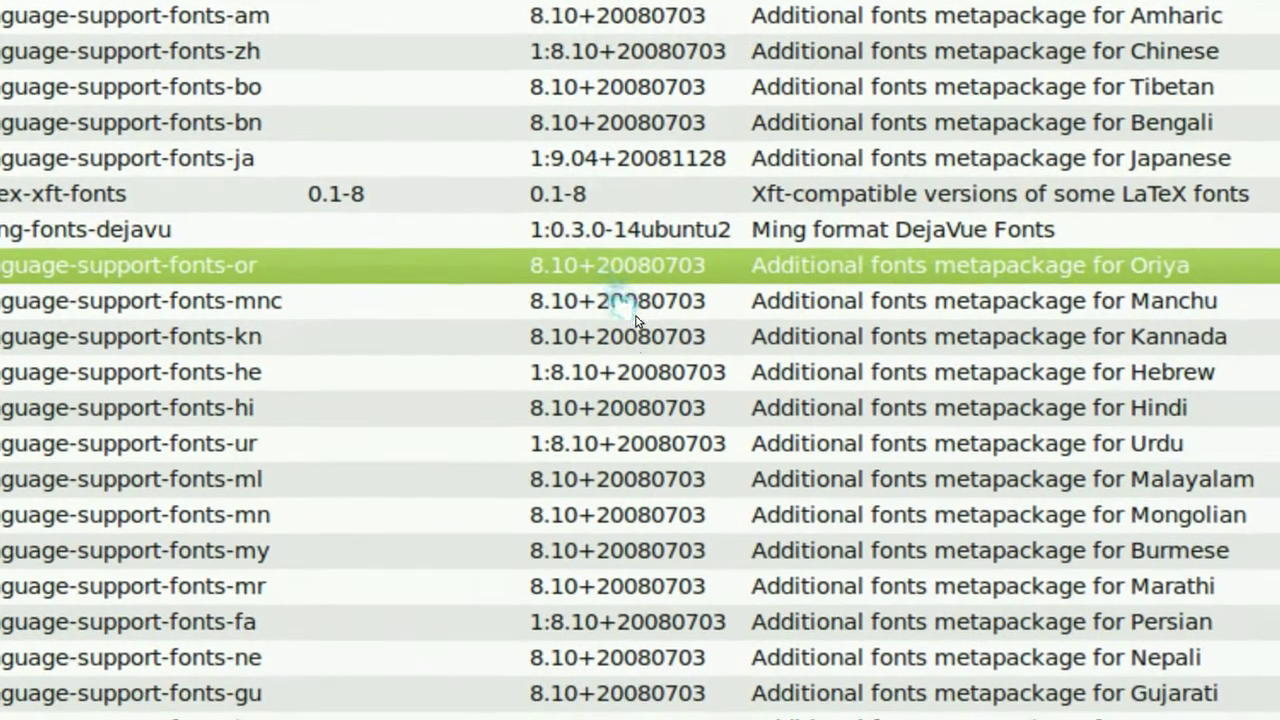
{"action": "left_click", "coordinate": [634, 340]}
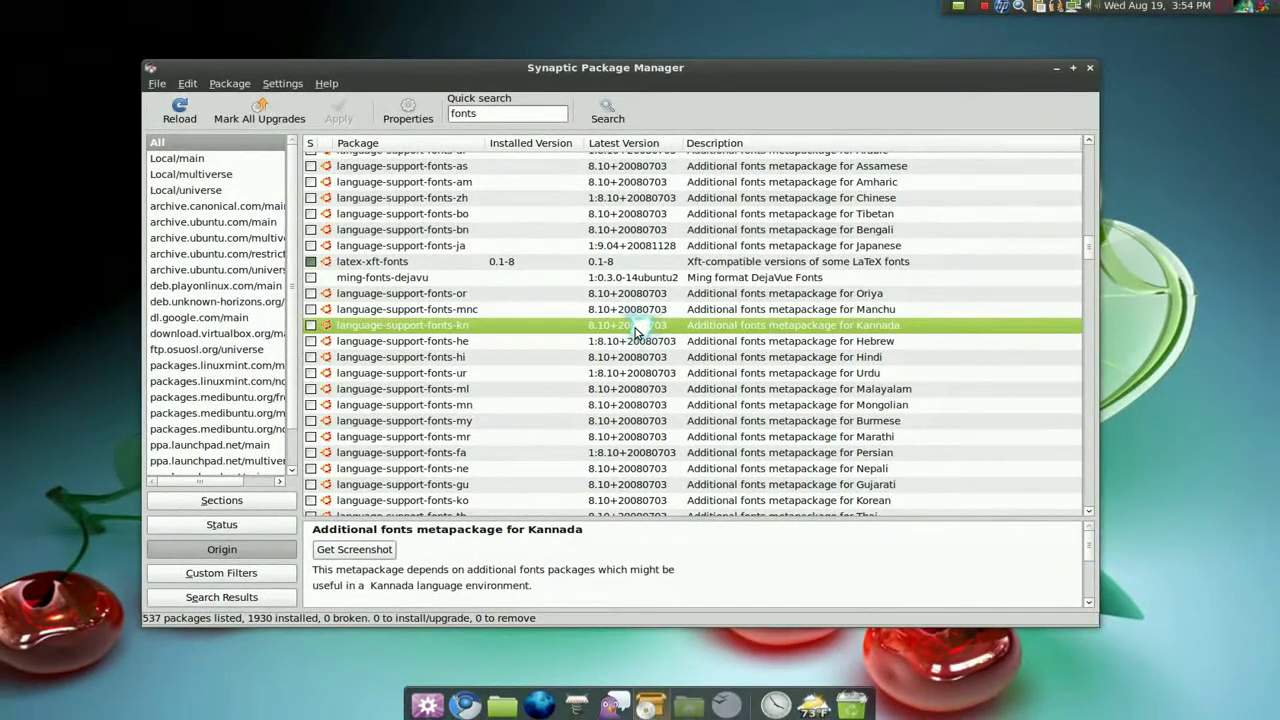
- Look through the font packages further down the list, beyond the Kannada entry, and minimize the package manager
{"action": "scroll", "coordinate": [585, 368], "scroll_direction": "down", "scroll_amount": 3}
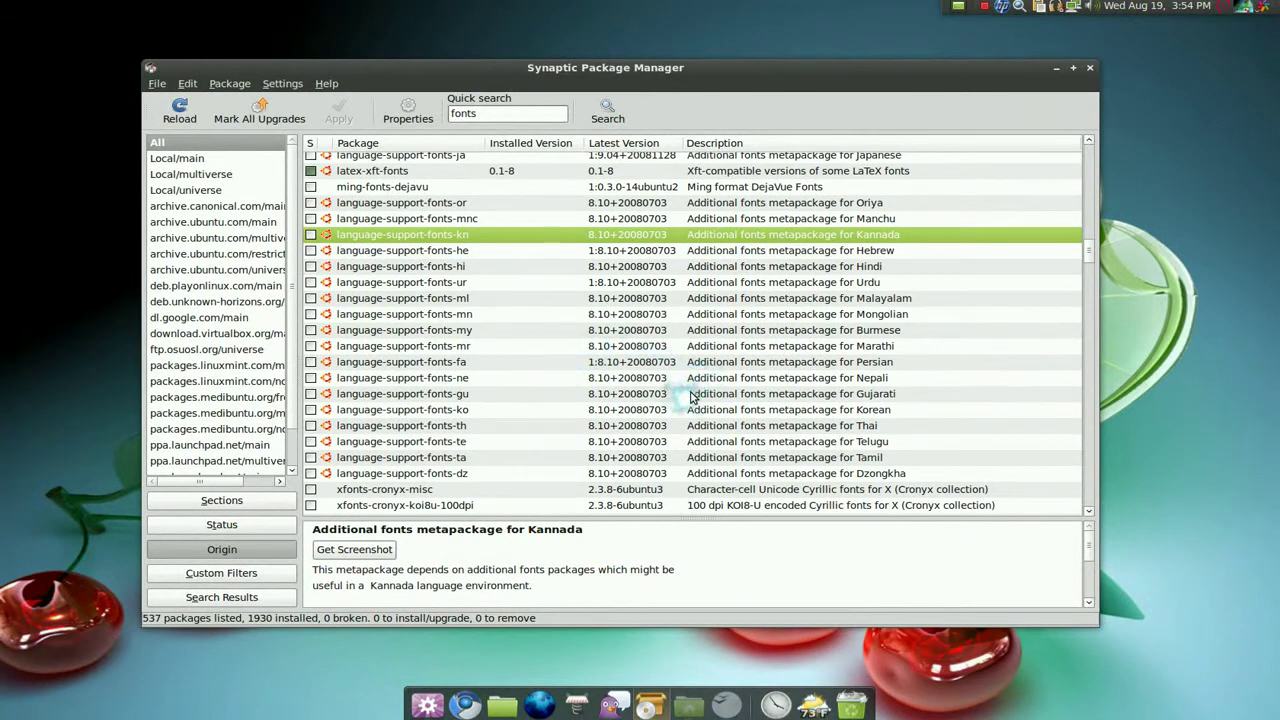
{"action": "scroll", "coordinate": [690, 397], "scroll_direction": "down", "scroll_amount": 10}
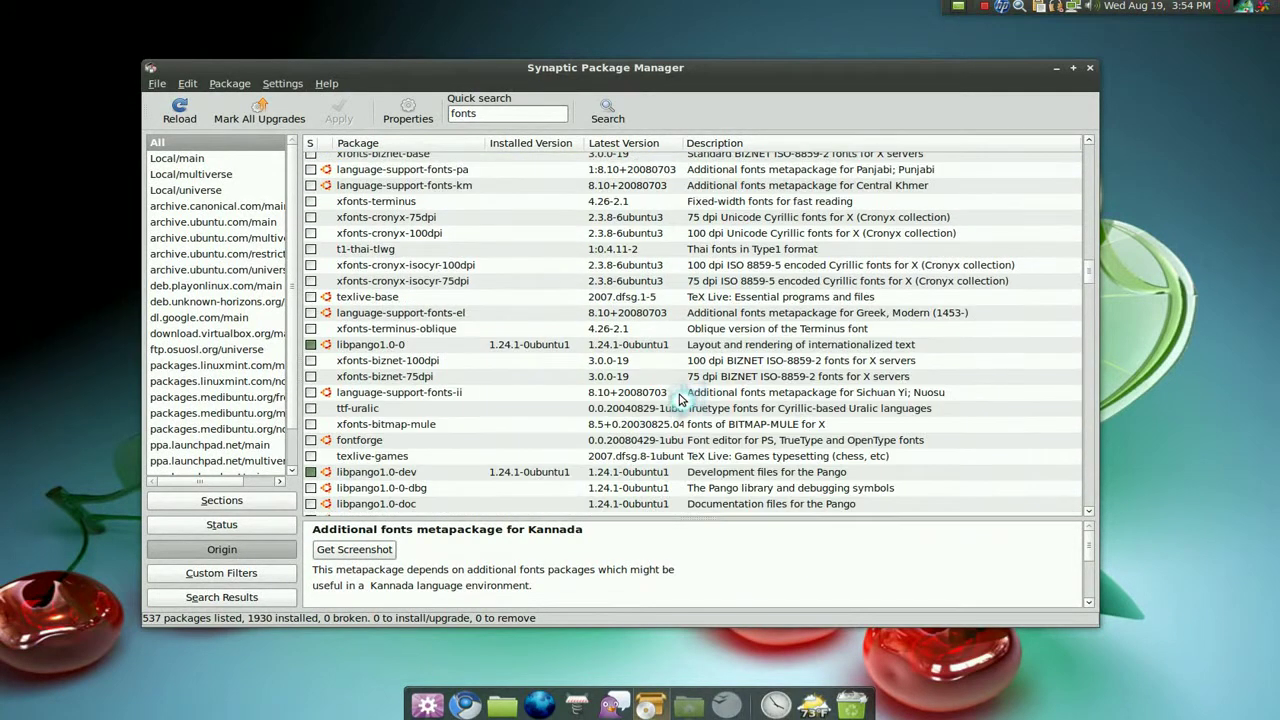
{"action": "left_click", "coordinate": [1058, 68]}
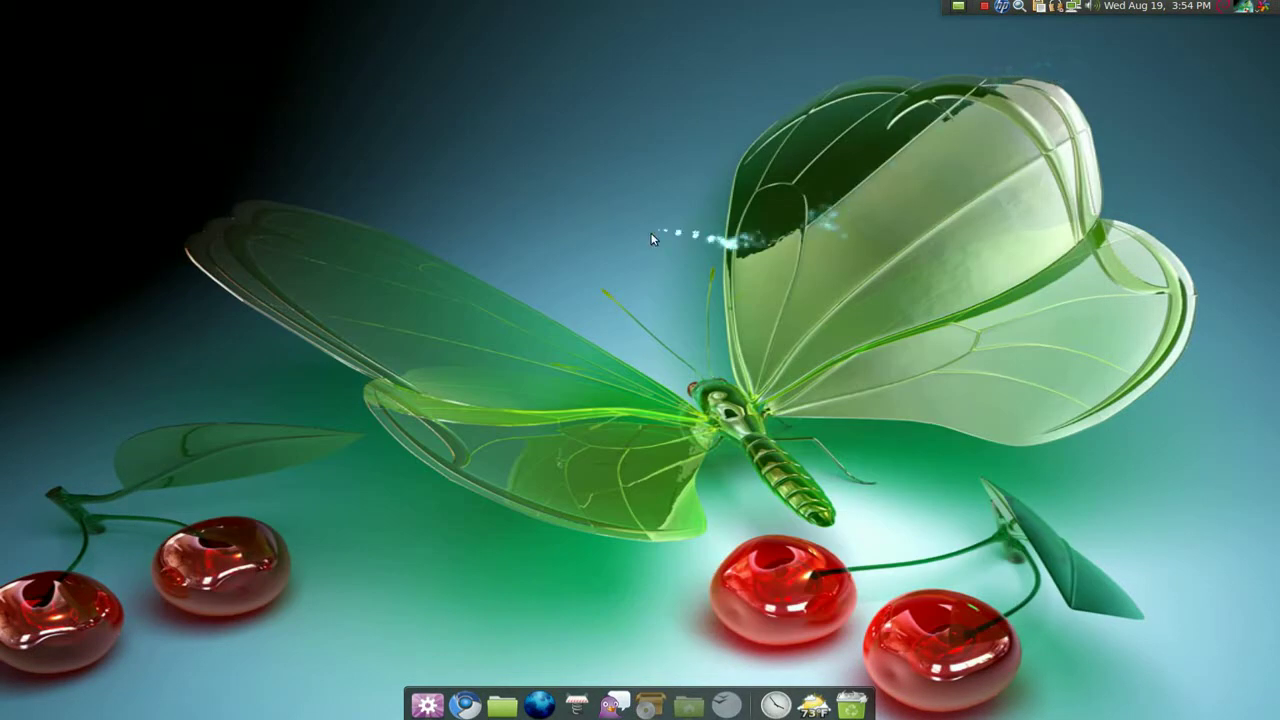